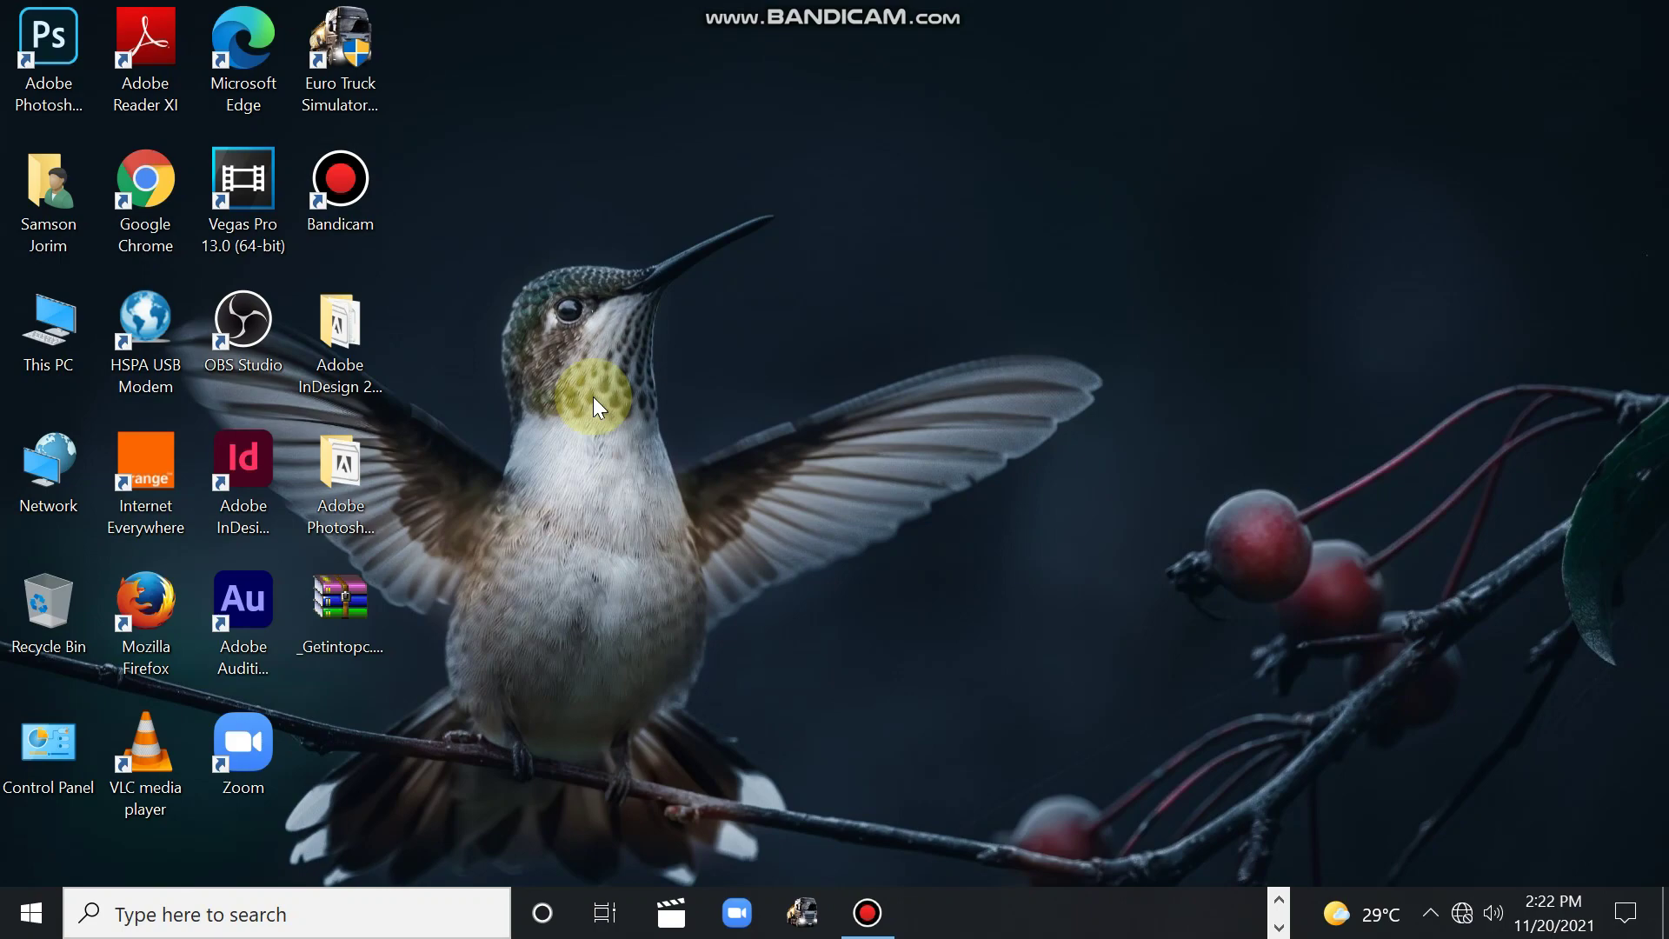
# Step: Open the Adobe InDesign 2021 folder on the desktop and select the Set-up application
pyautogui.doubleClick(367, 351)
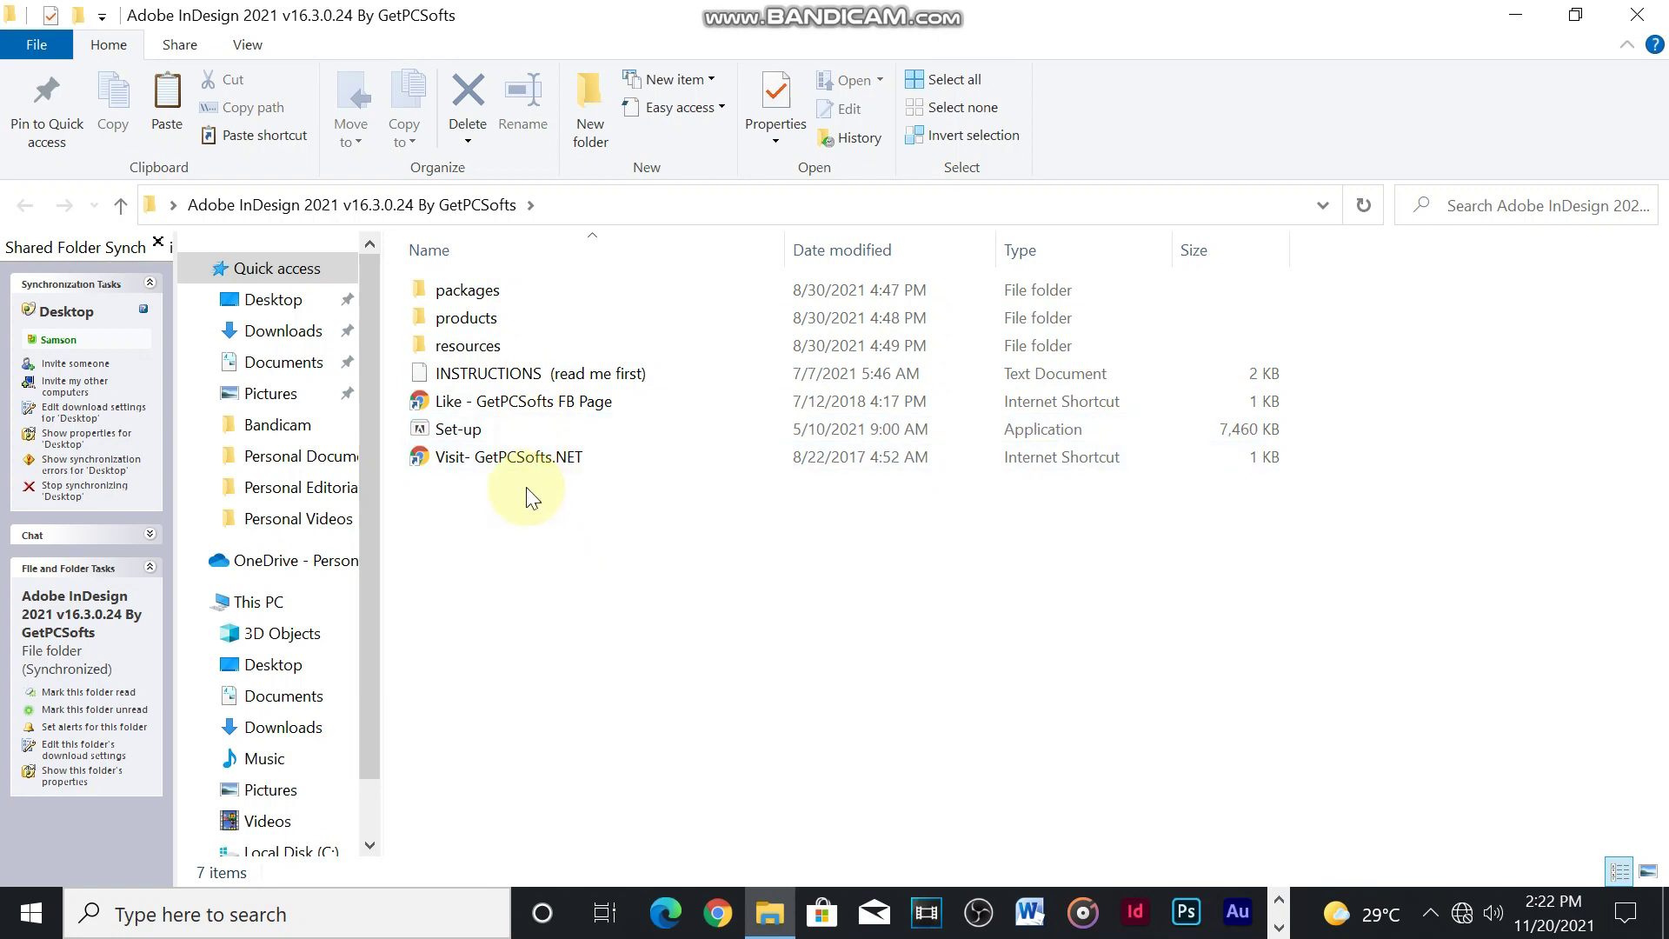
pyautogui.click(477, 437)
# Step: Run Set-up and keep English (North America) with Default Location as installation options
pyautogui.doubleClick(477, 437)
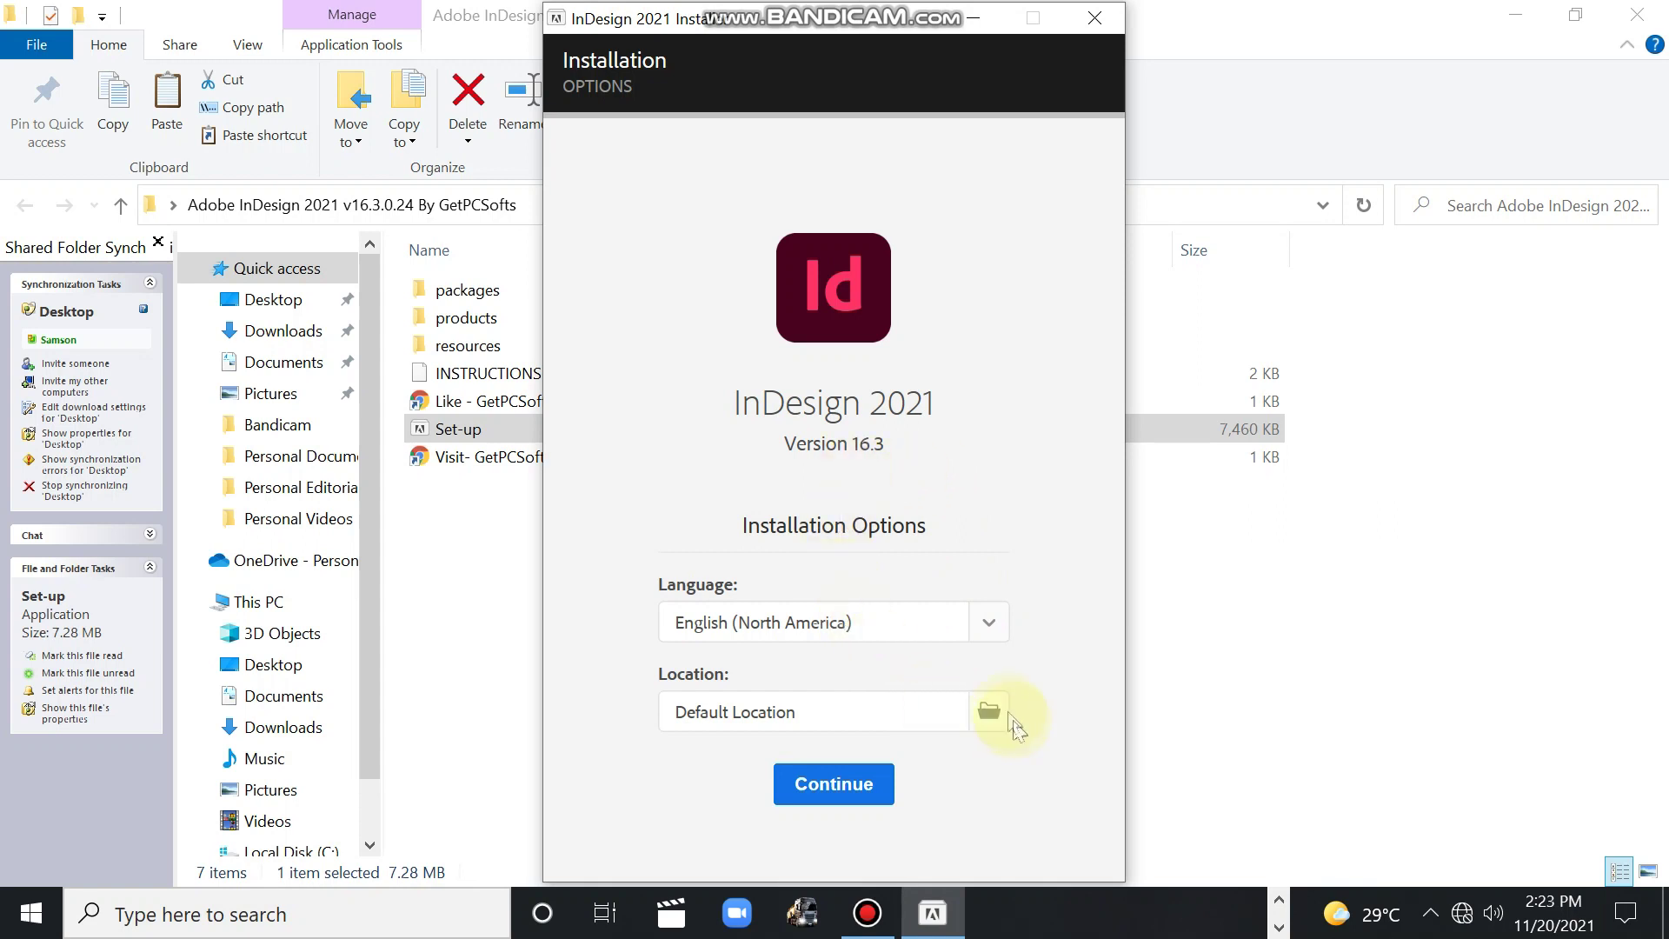
pyautogui.click(988, 641)
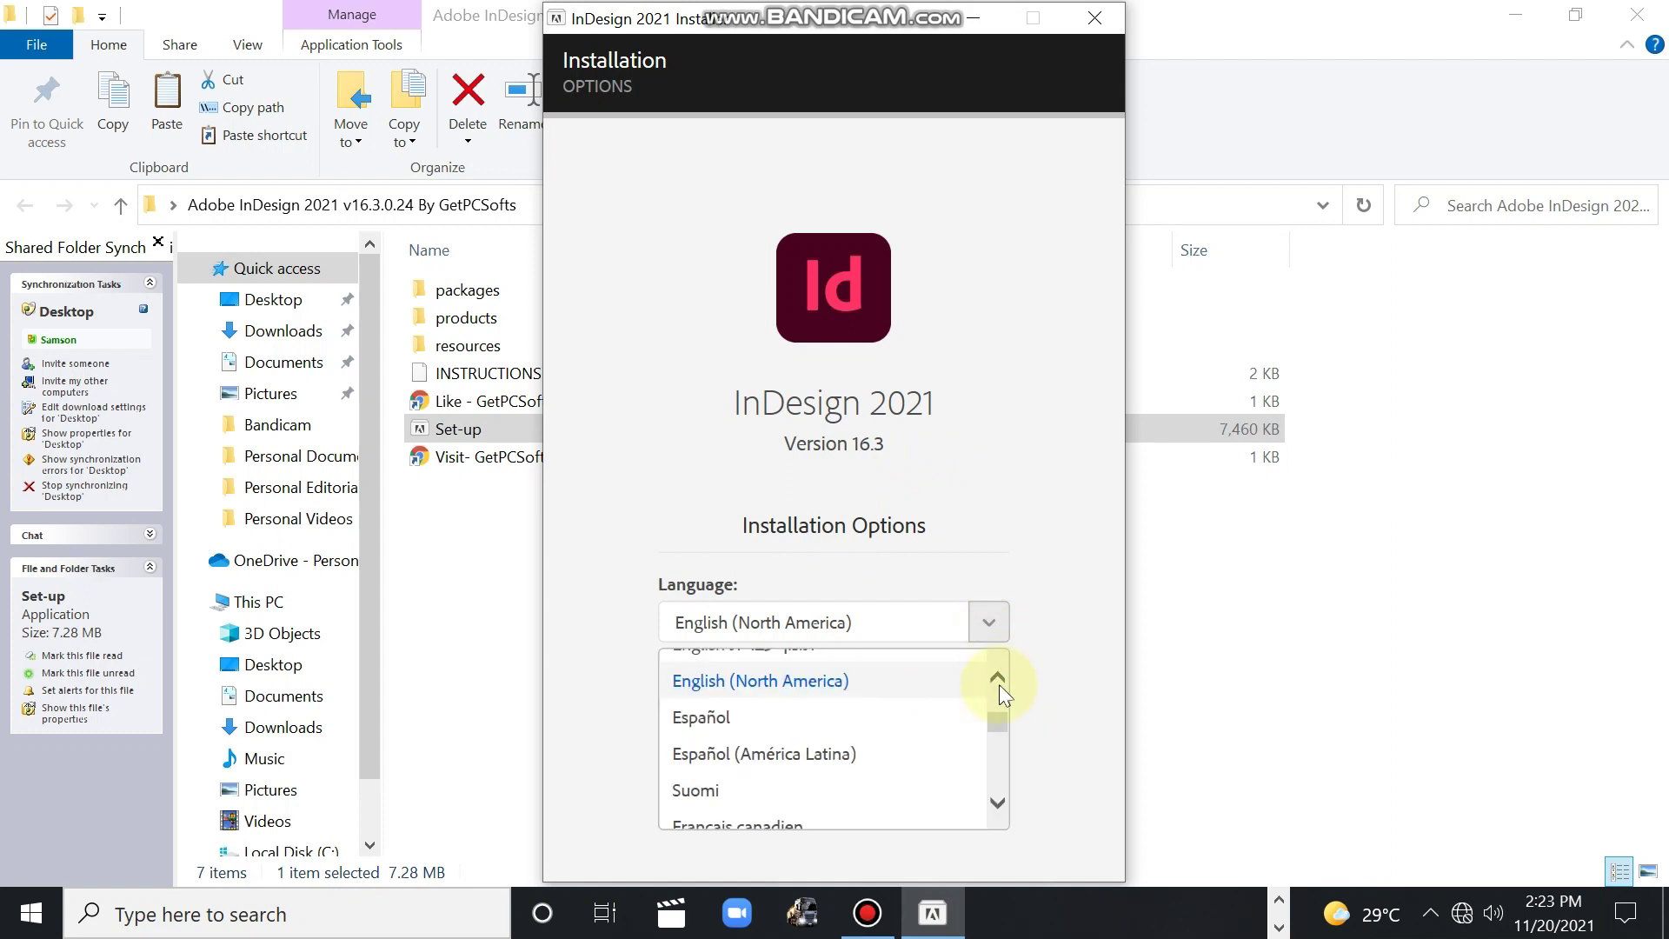
pyautogui.click(998, 680)
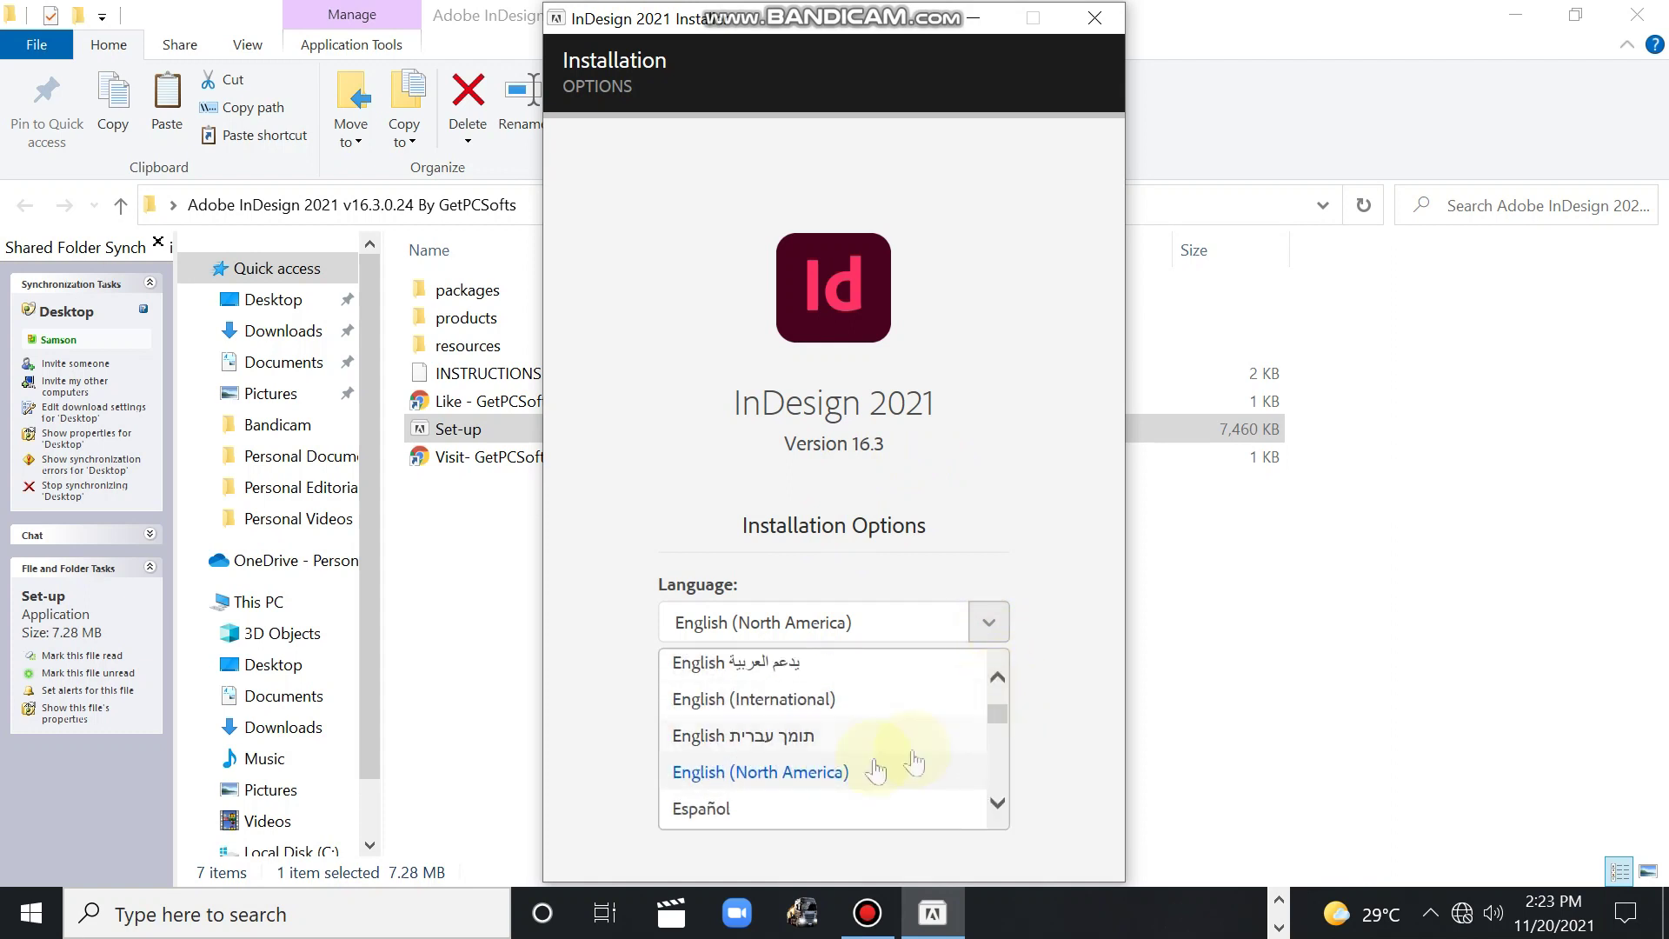
pyautogui.click(789, 778)
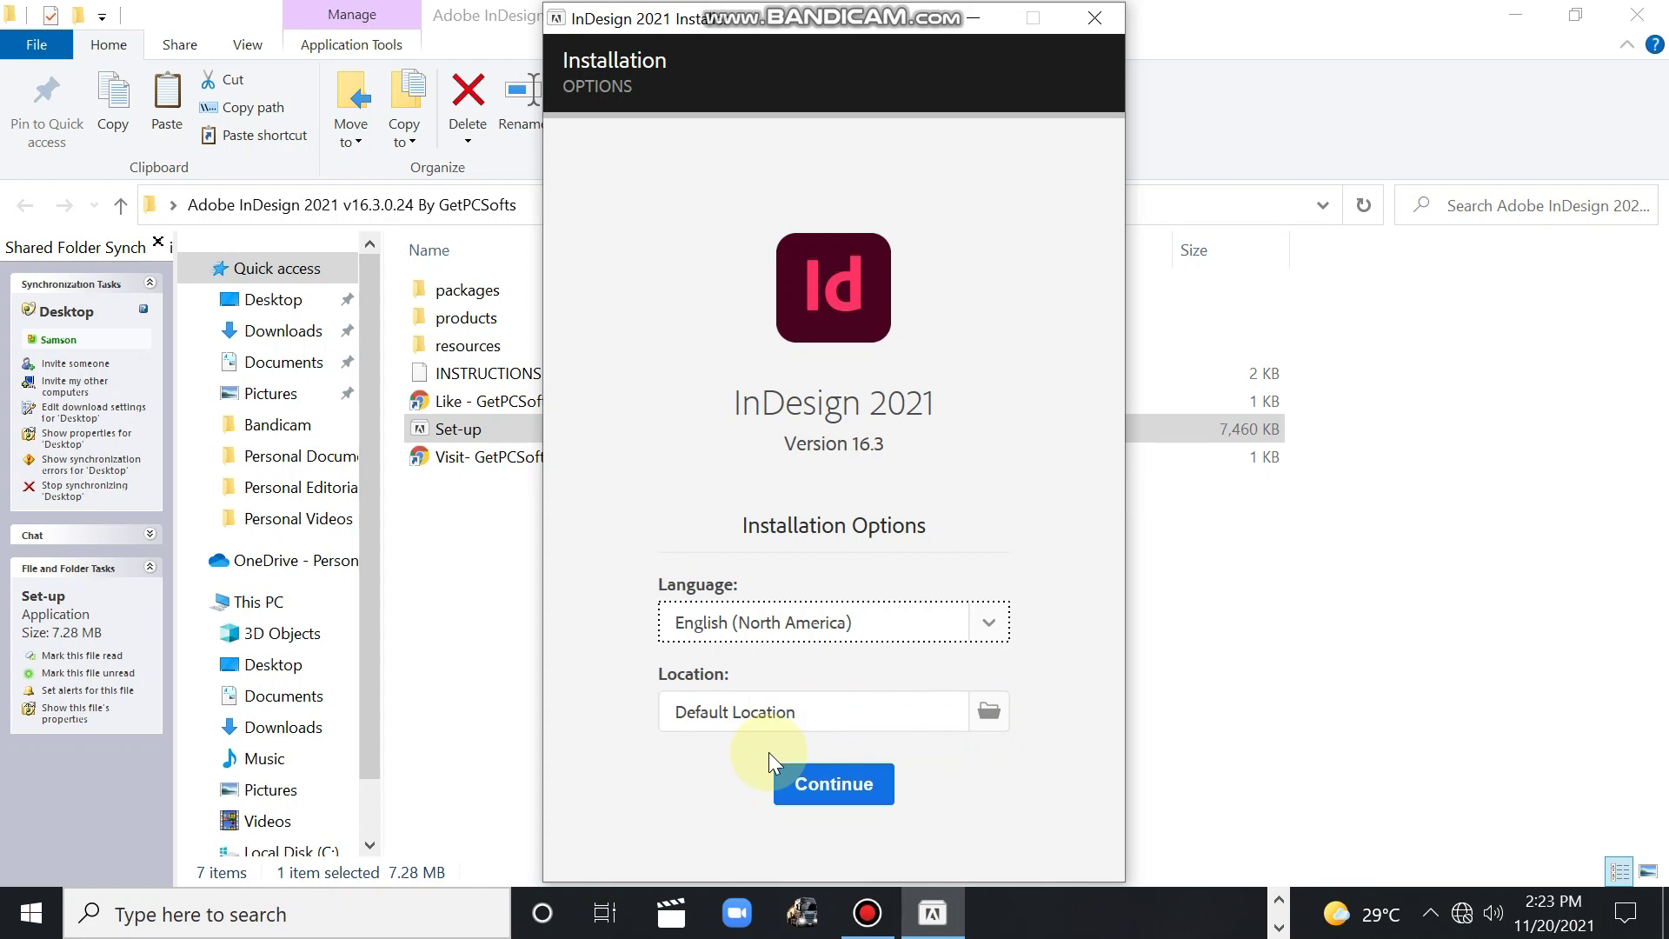
# Step: Continue the installation at the default location until Install Complete appears
pyautogui.click(813, 789)
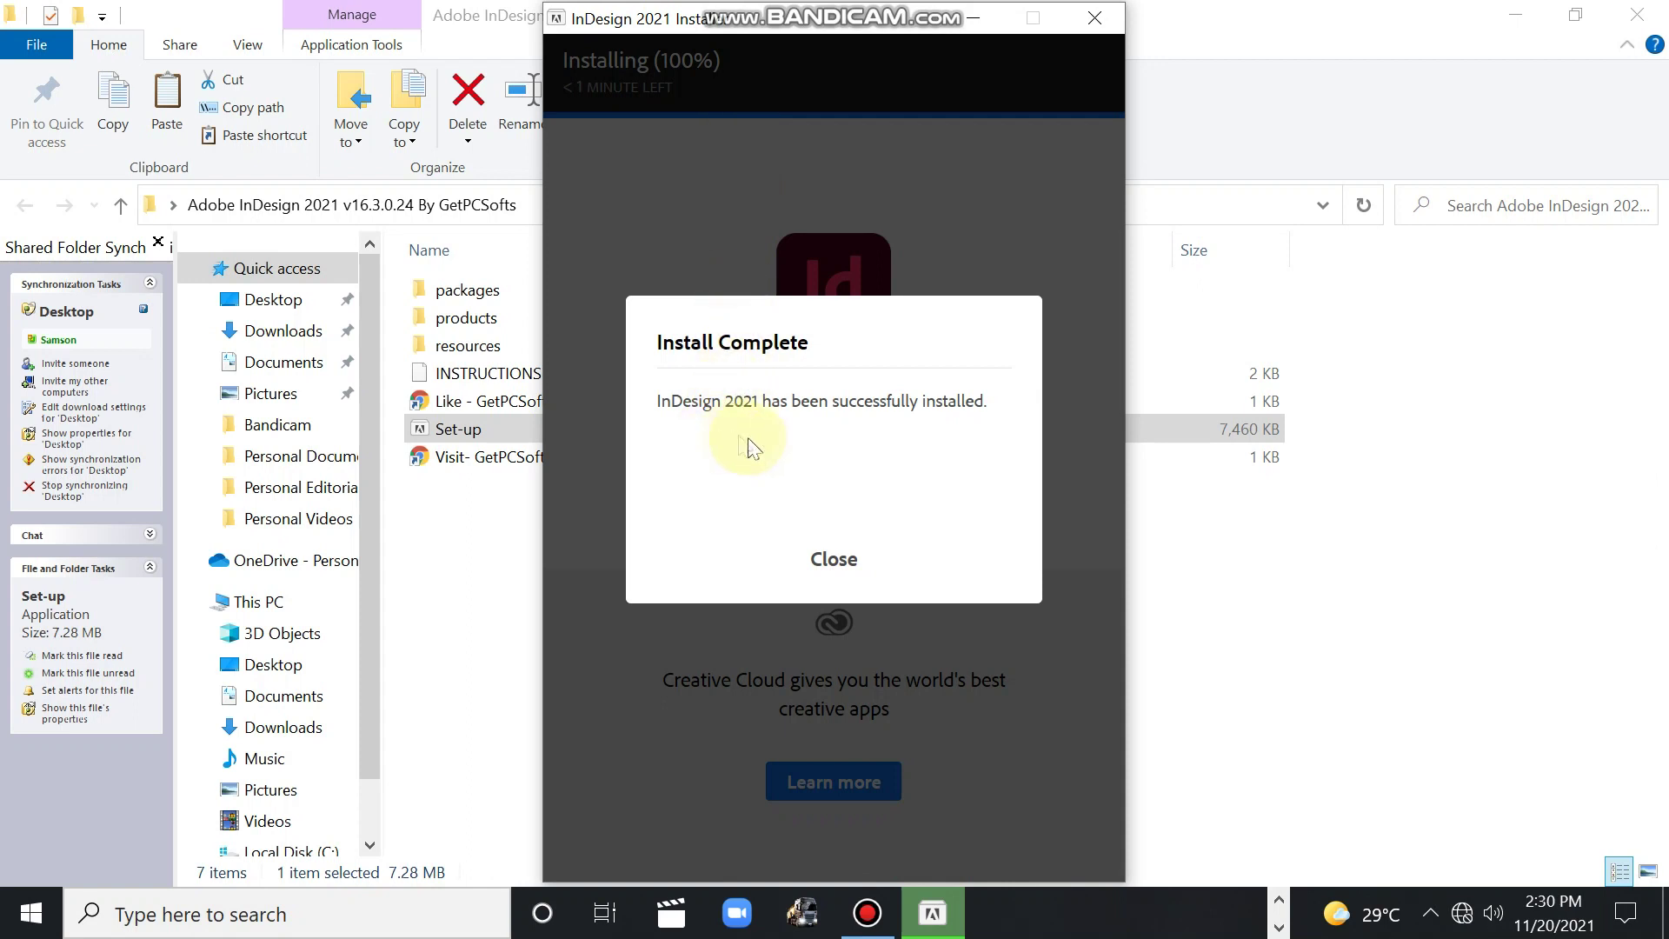
# Step: Close the Install Complete dialog and bring up the Windows Start menu
pyautogui.click(836, 563)
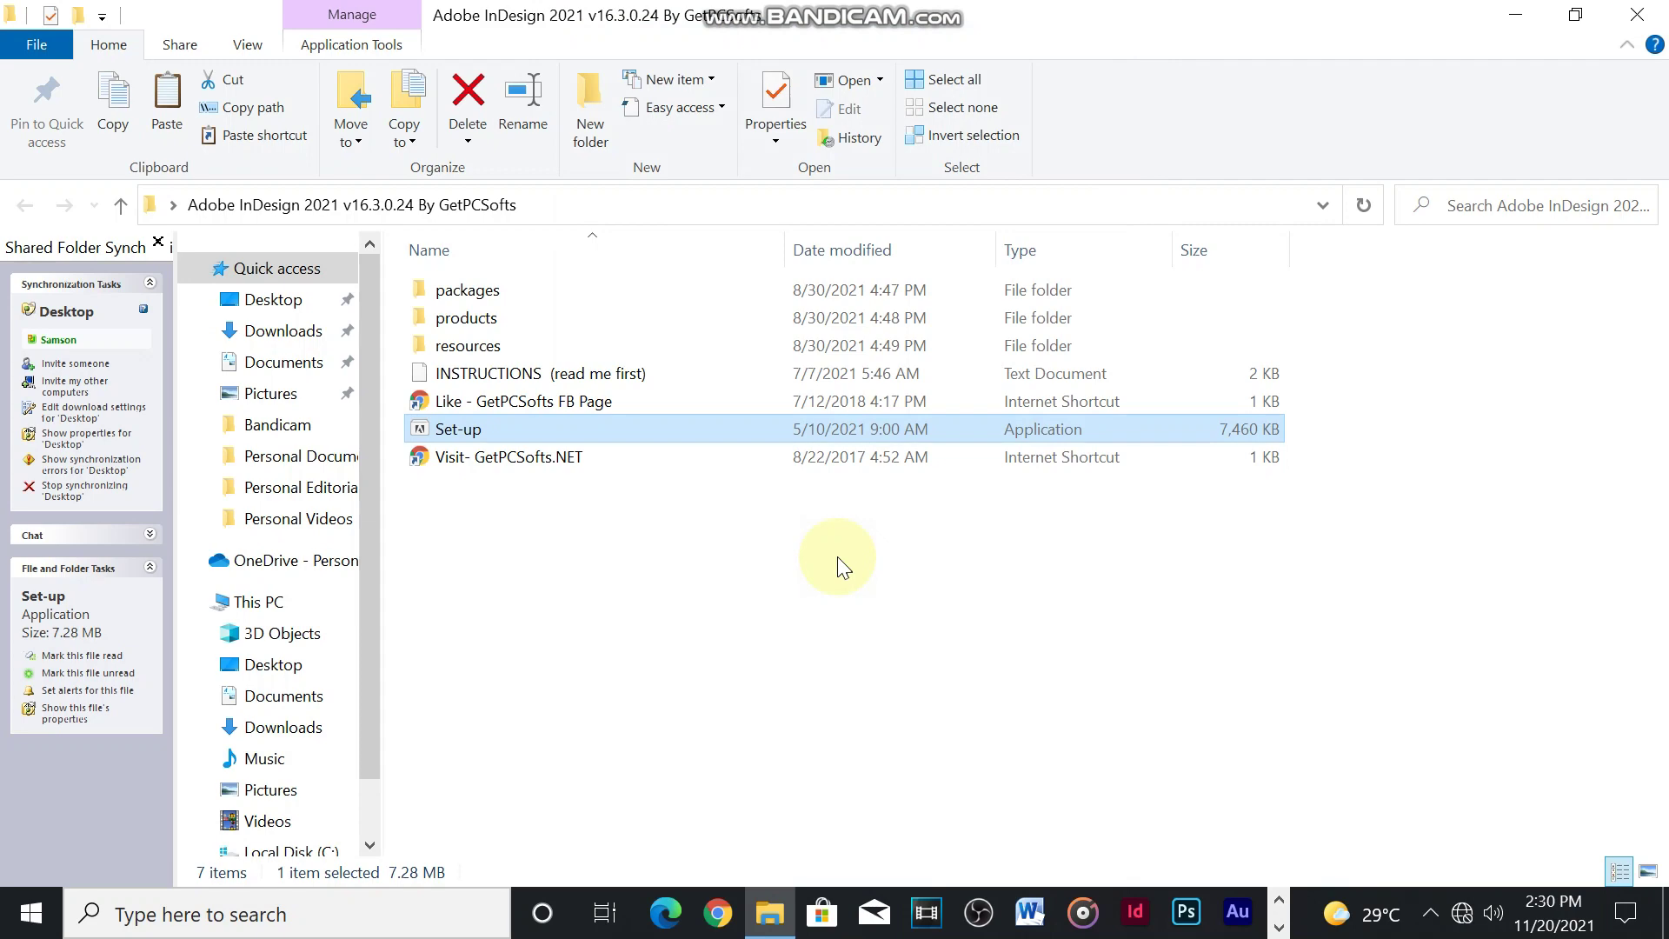
pyautogui.press('super')
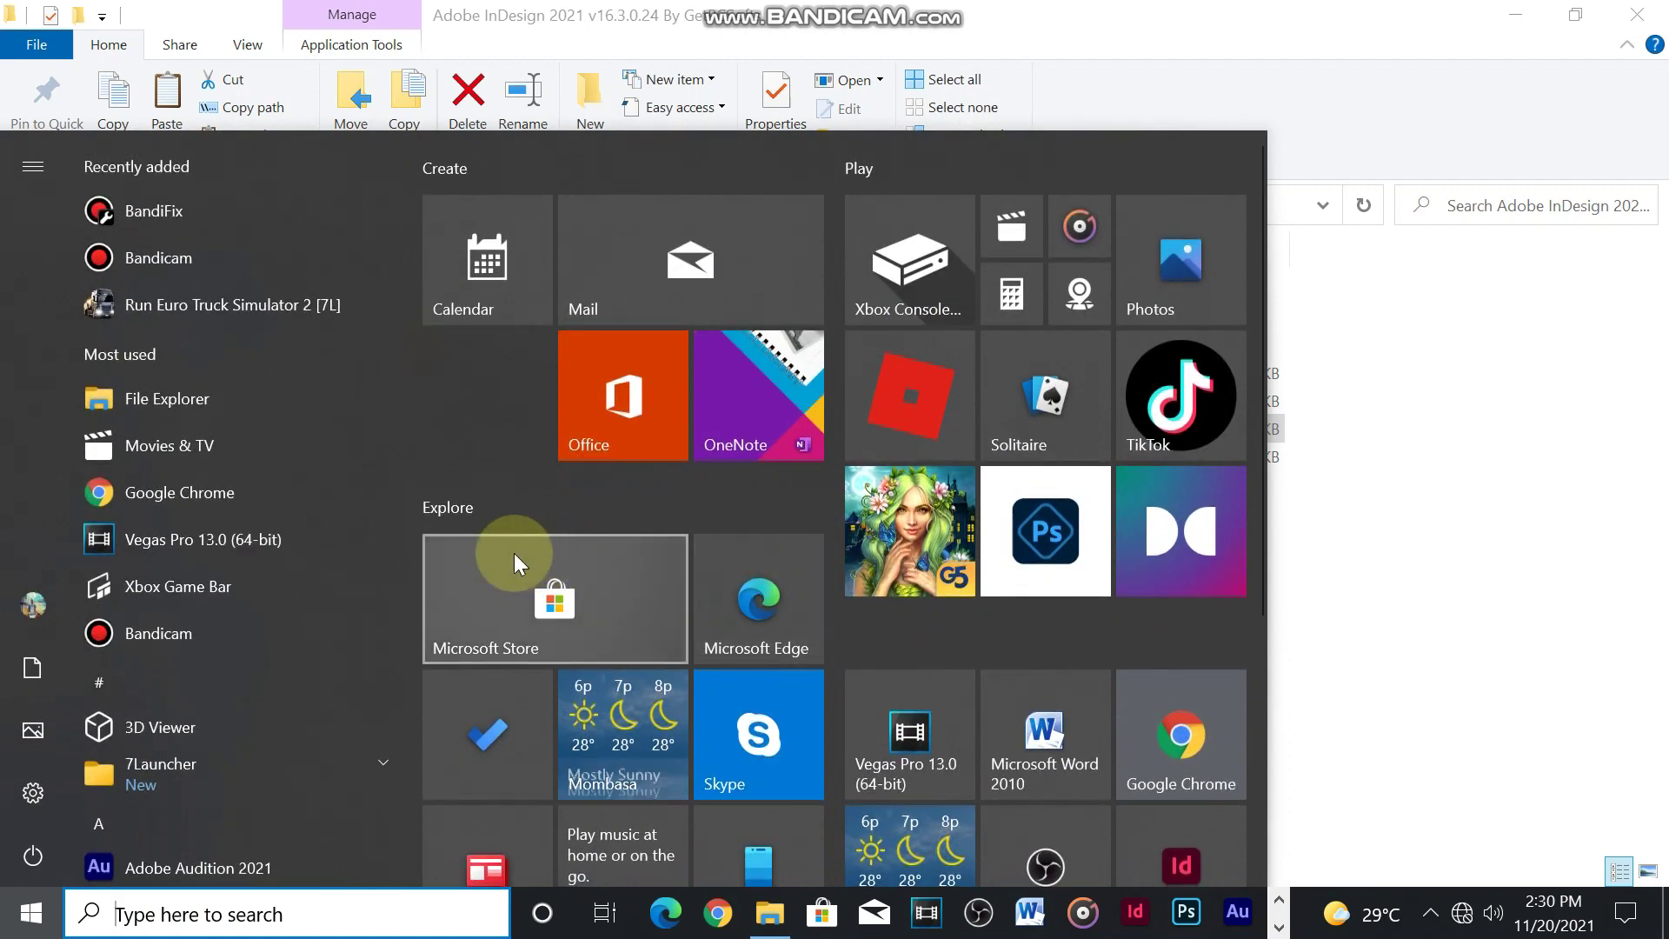
pyautogui.moveTo(408, 808)
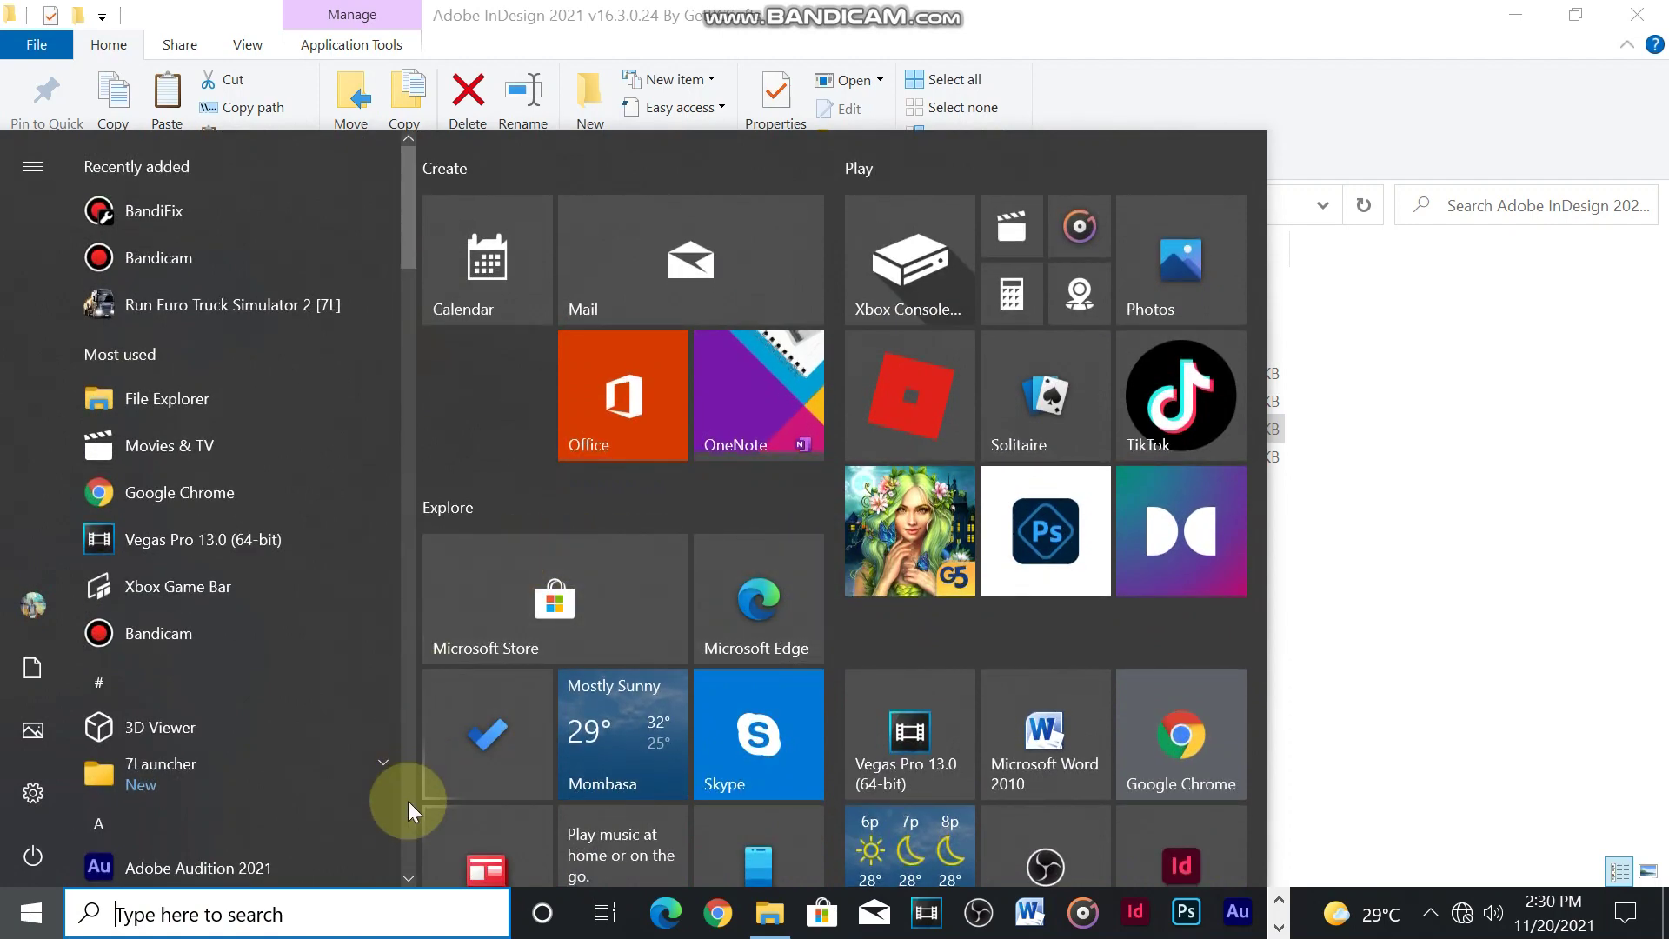
# Step: Launch Adobe InDesign 2021 from the Start menu's app list
pyautogui.click(404, 874)
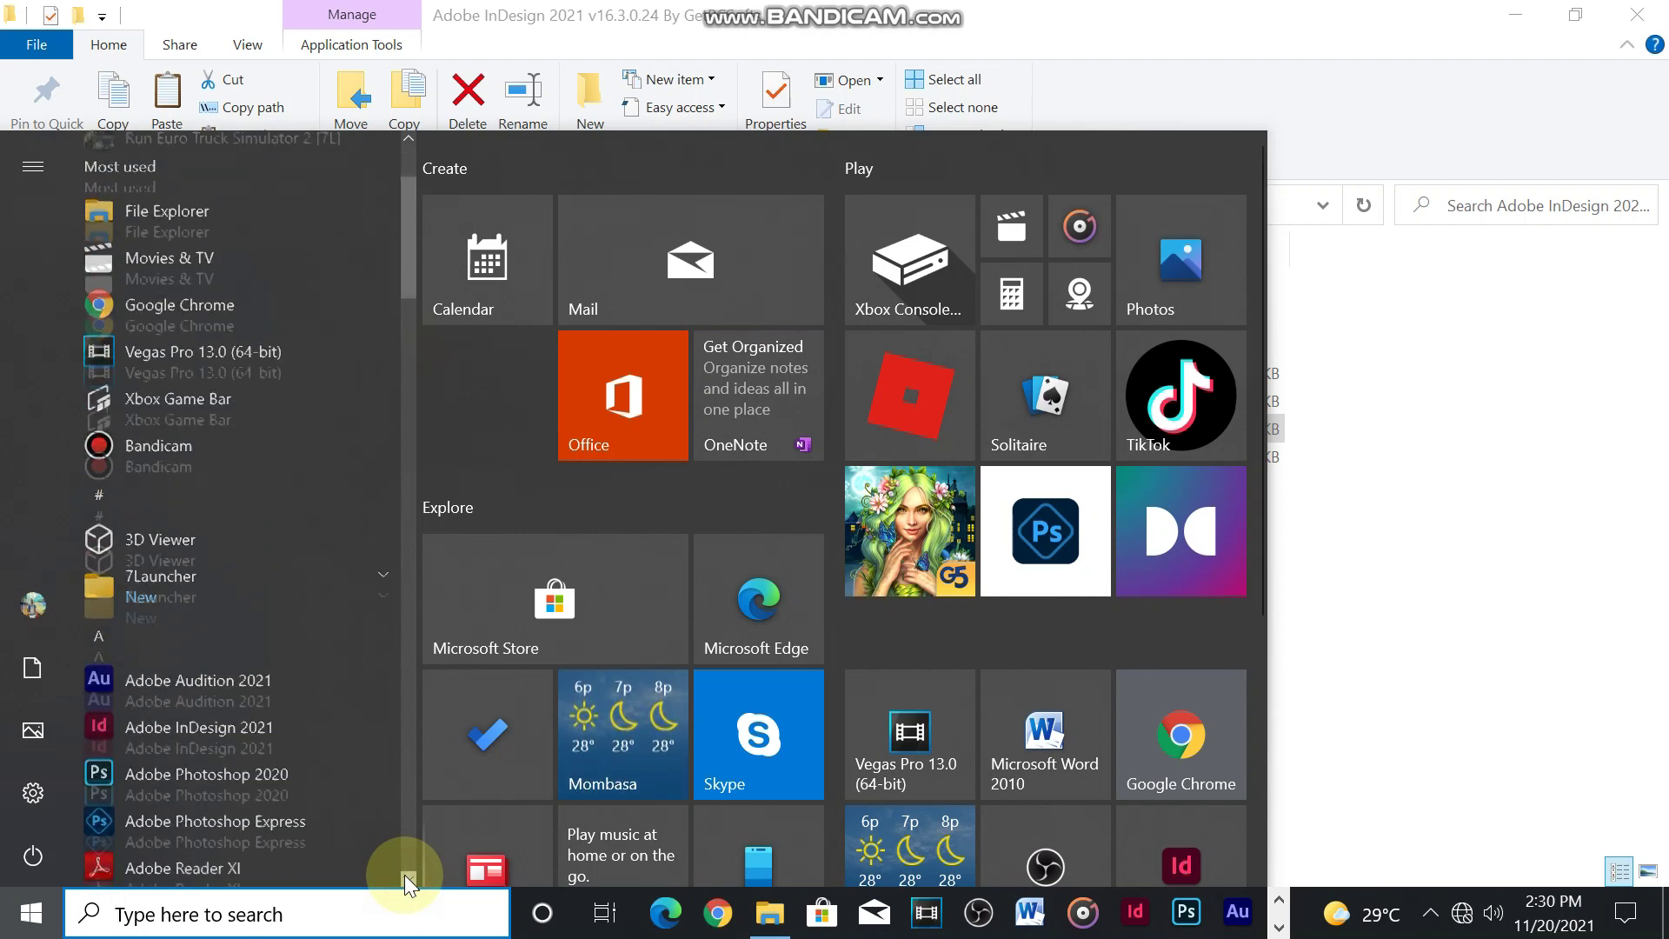
pyautogui.click(404, 874)
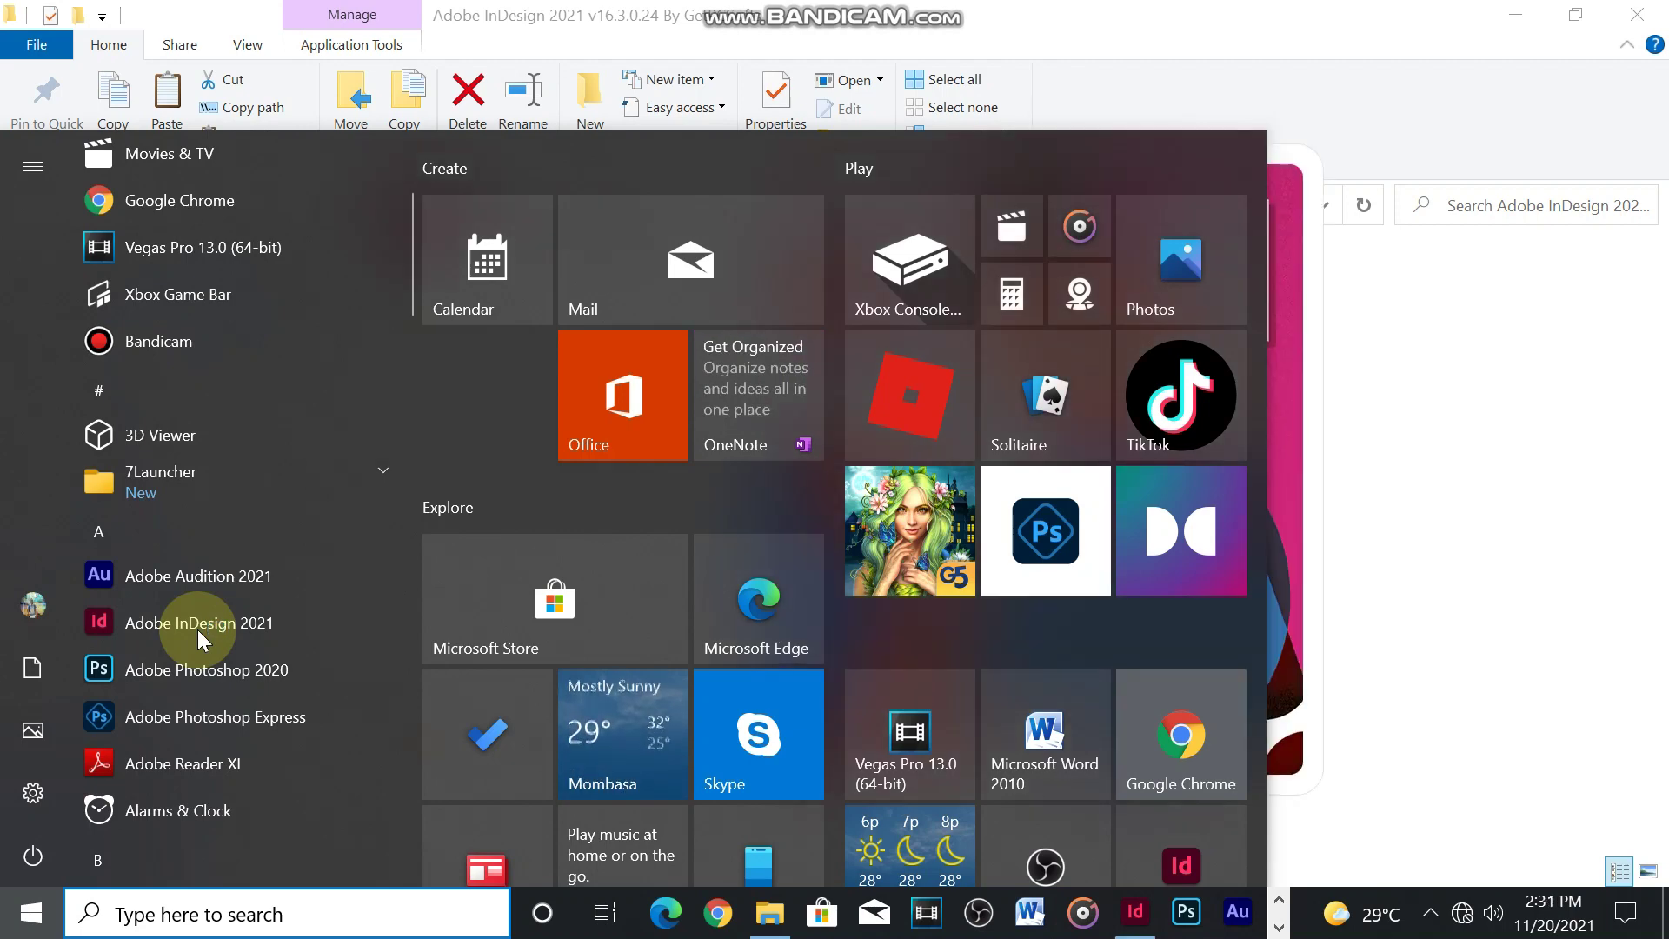
pyautogui.click(197, 622)
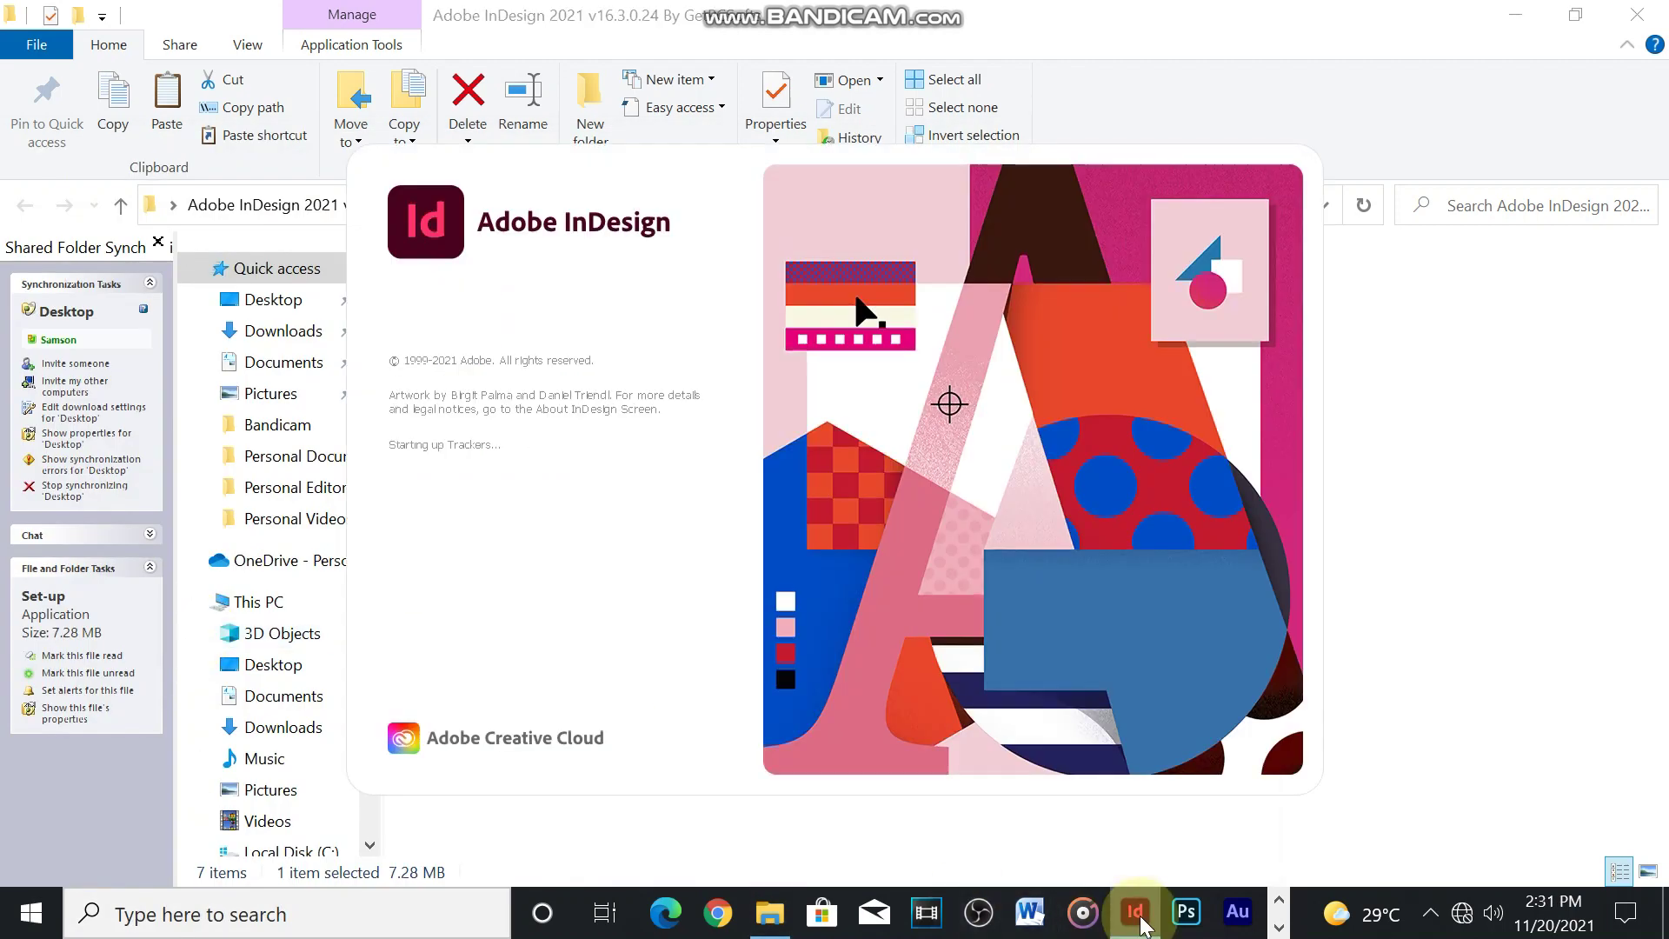